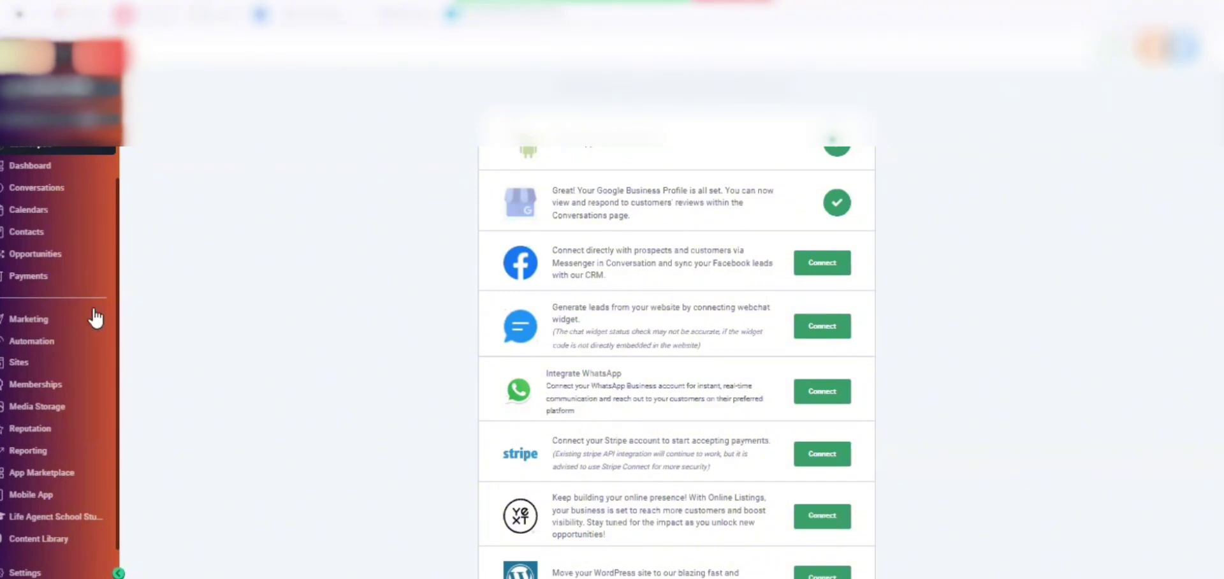
# - Open the Content Library, go to its Final Expense Reels page and dismiss the access notice
pyautogui.click(53, 541)
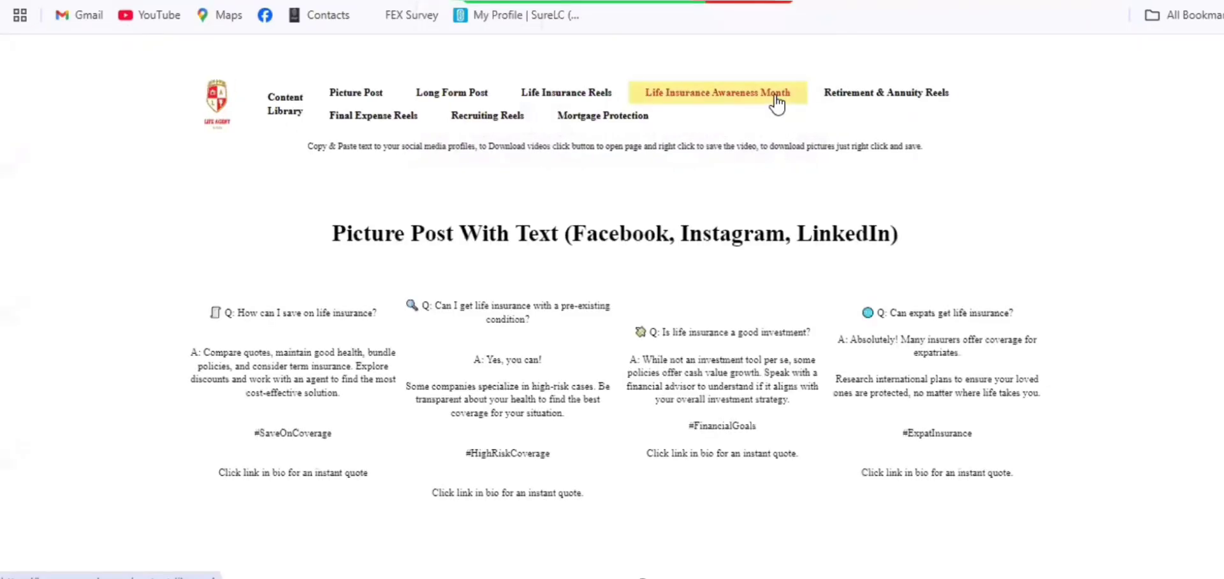
pyautogui.scroll(-5, 699, 429)
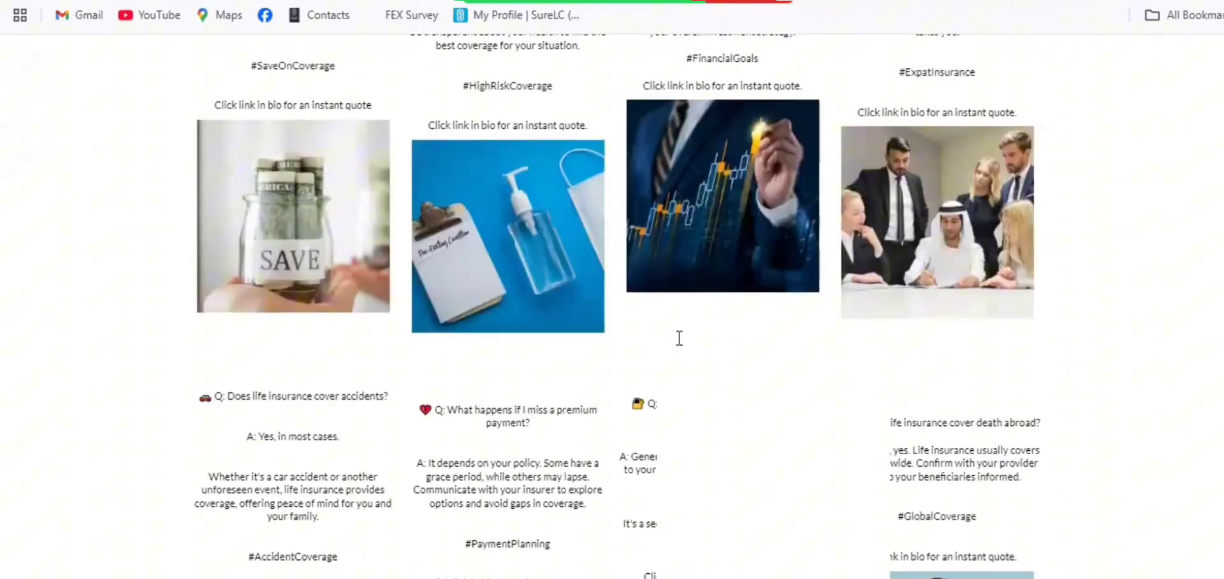
pyautogui.scroll(5, 740, 422)
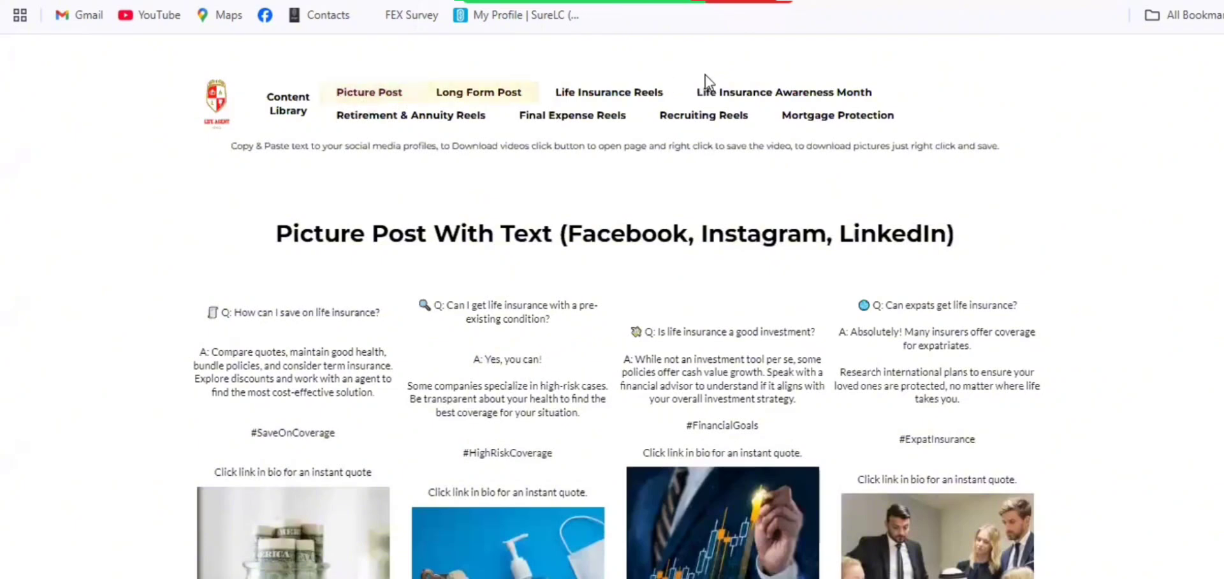
pyautogui.click(571, 117)
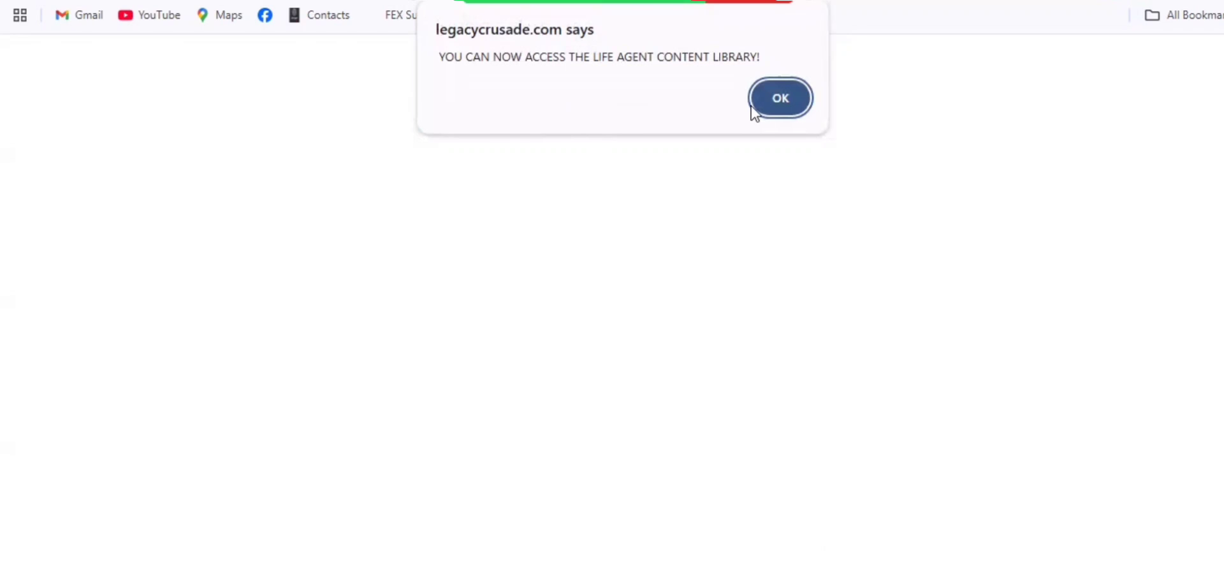
pyautogui.click(782, 100)
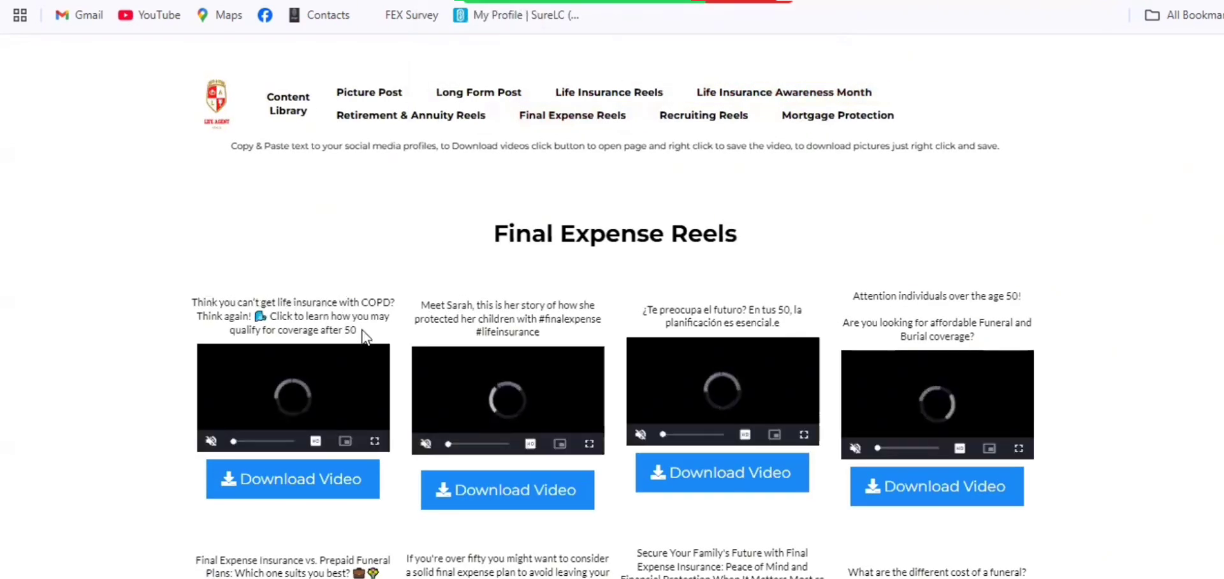
# - Copy the caption of the first Final Expense reel, the one about getting life insurance with COPD
pyautogui.moveTo(364, 336); pyautogui.dragTo(192, 300)
pyautogui.rightClick(308, 326)
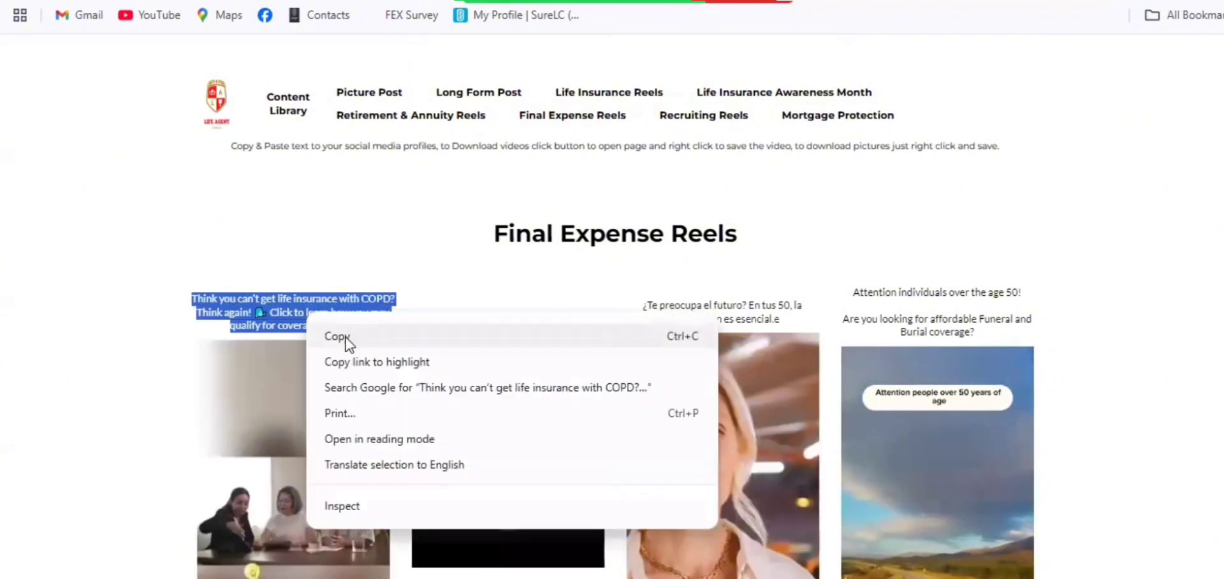
pyautogui.click(348, 338)
# - Open the COPD reel's download page and download the video to the computer
pyautogui.scroll(-4, 371, 418)
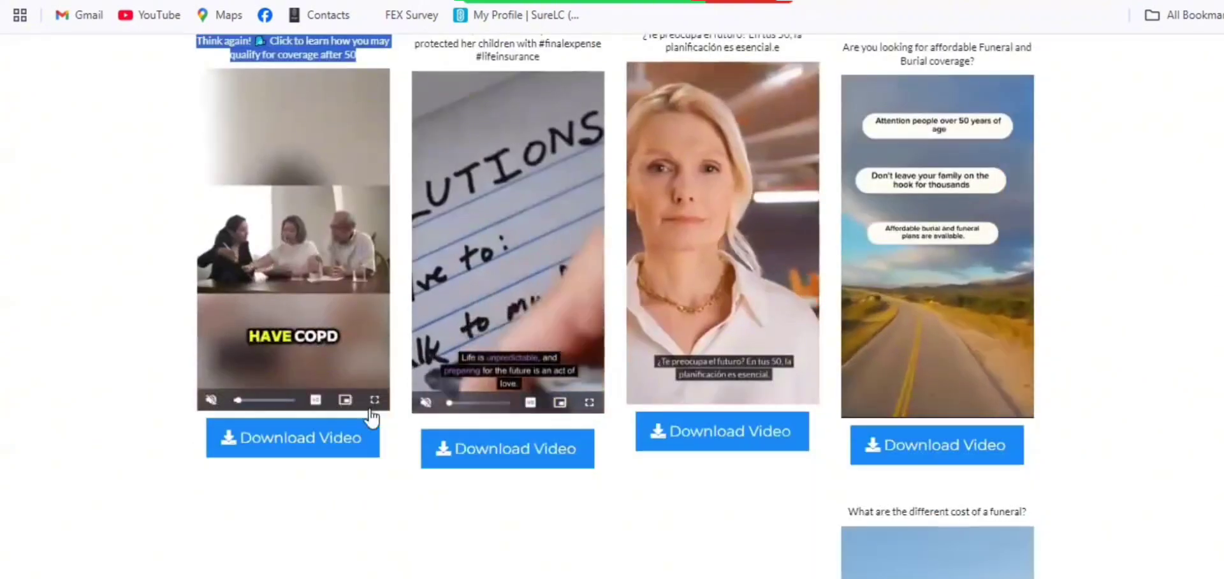
pyautogui.scroll(2, 328, 356)
pyautogui.scroll(-1, 327, 356)
pyautogui.click(336, 529)
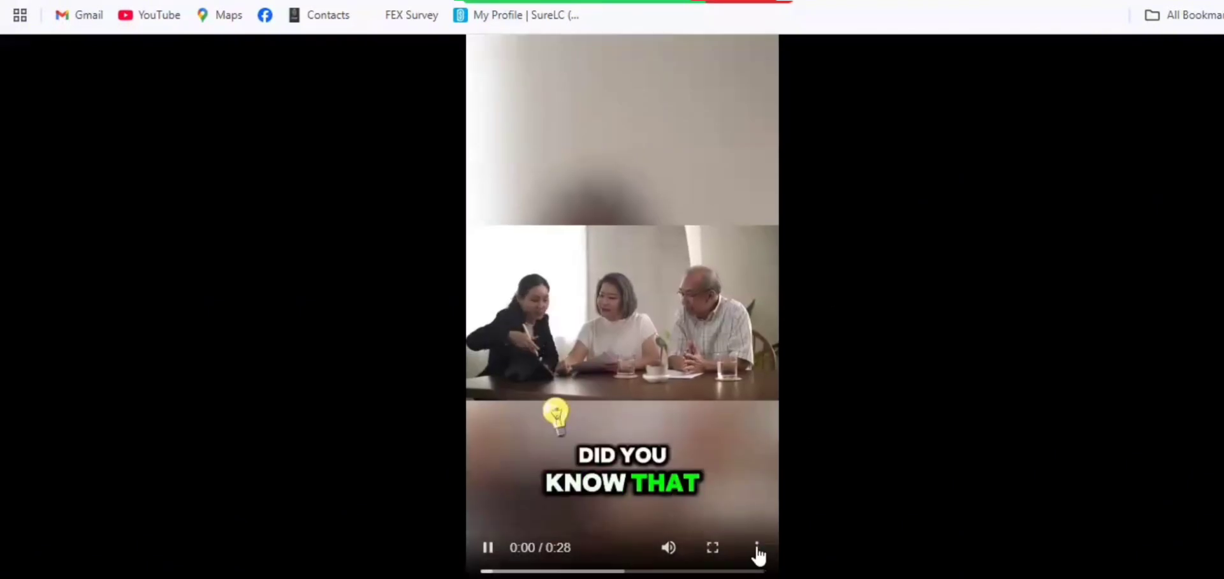
pyautogui.click(755, 552)
pyautogui.click(708, 460)
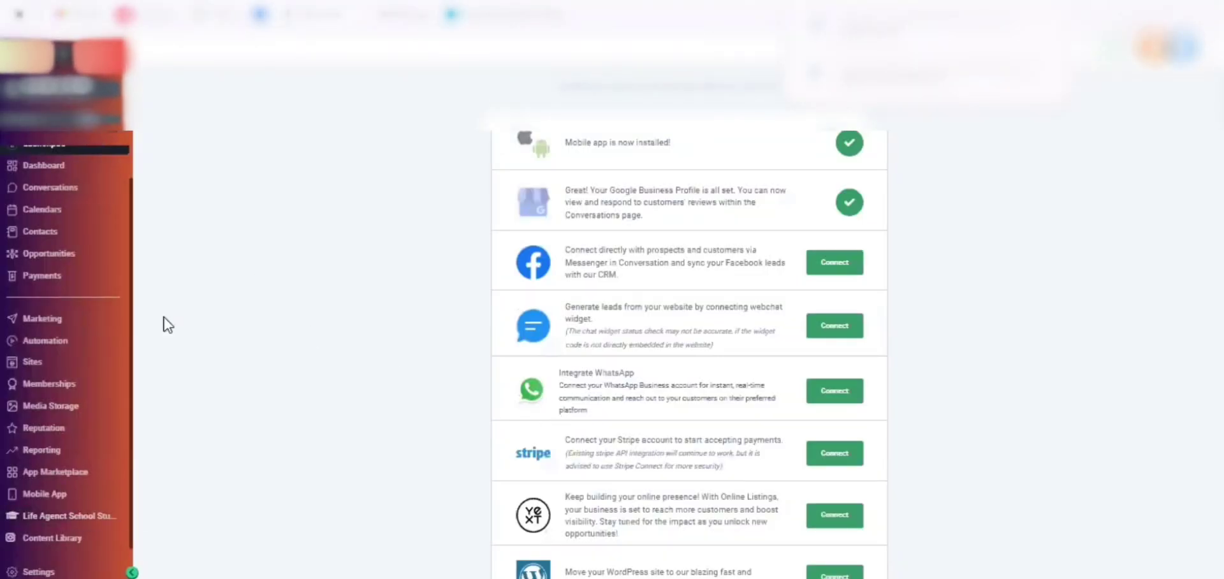
# - Go to the Social Planner in the marketing section and create a new post
pyautogui.click(51, 320)
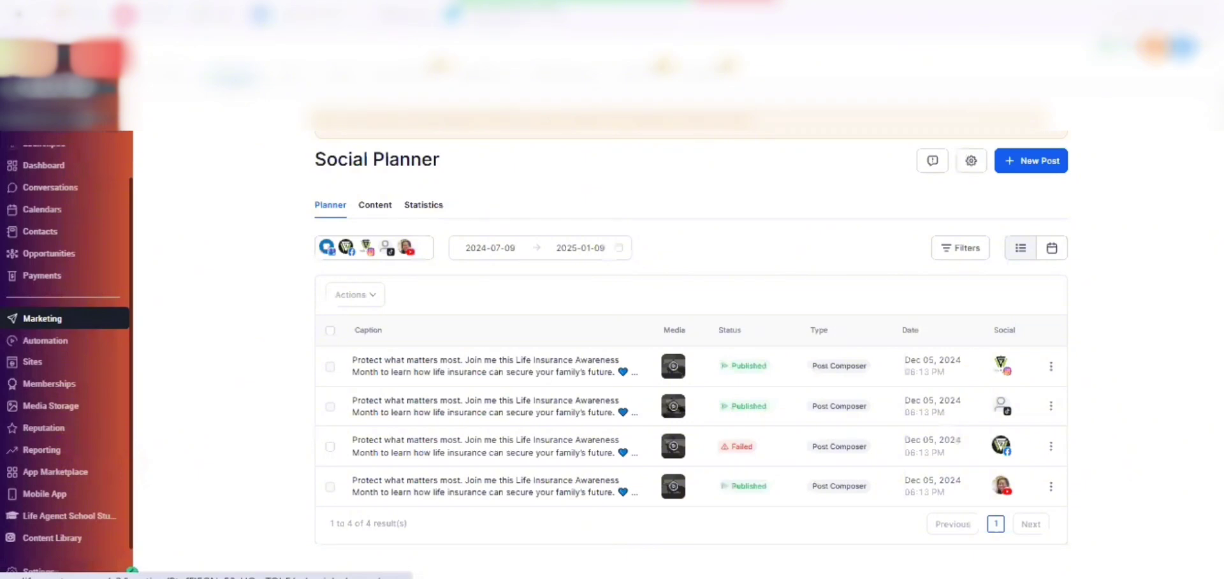
pyautogui.click(1040, 165)
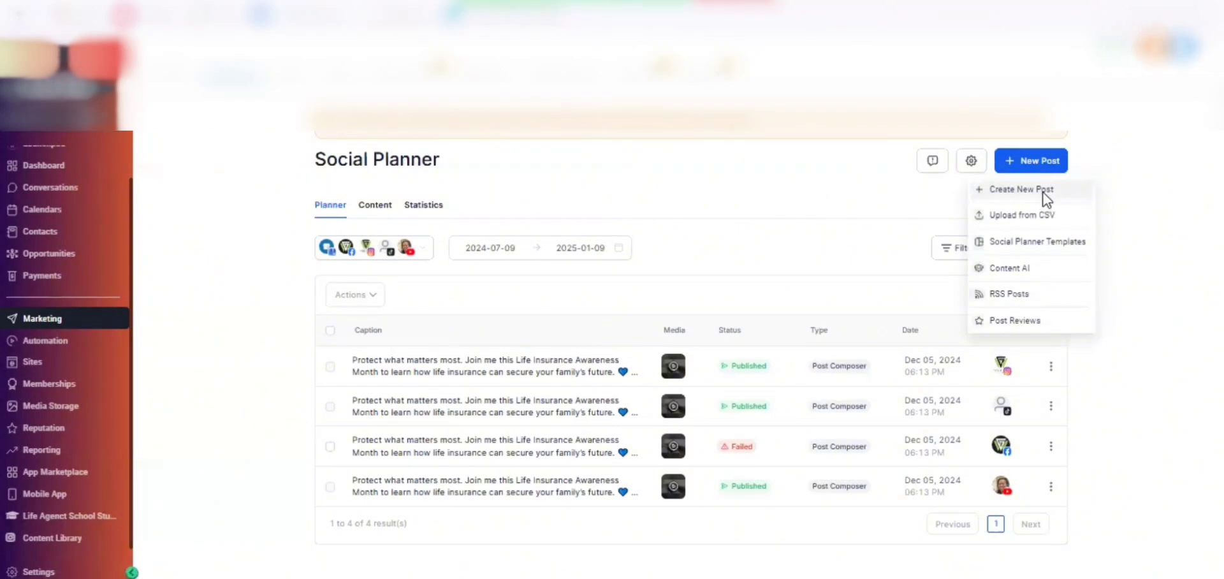
pyautogui.click(1044, 191)
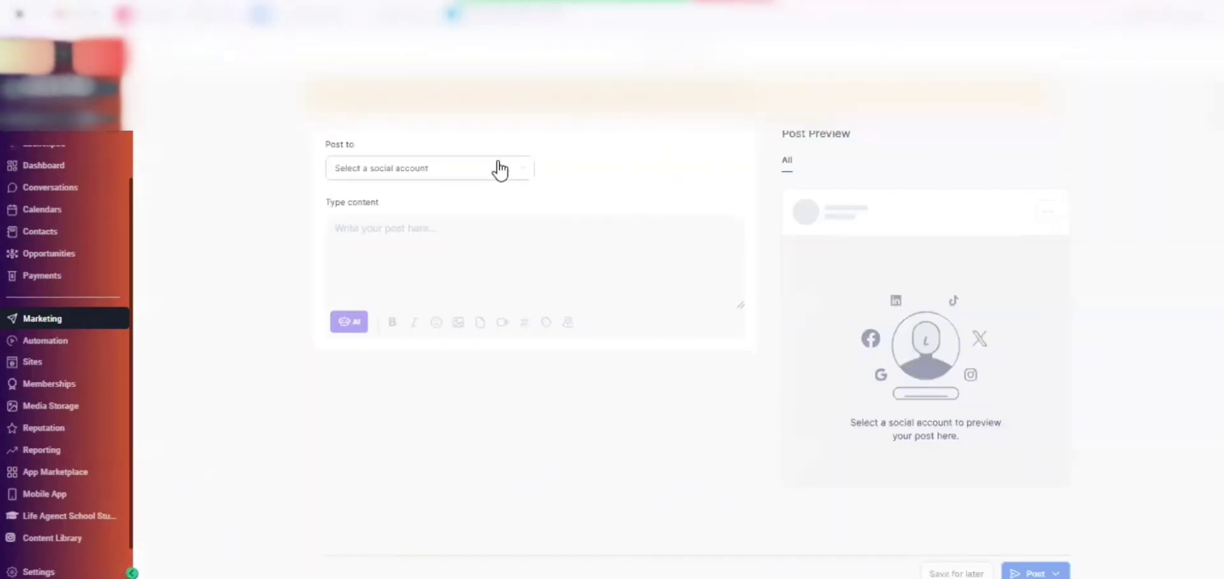
# - Choose all connected social accounts for the post except the GWP Small Business Growth & Asset Protection profile
pyautogui.click(500, 169)
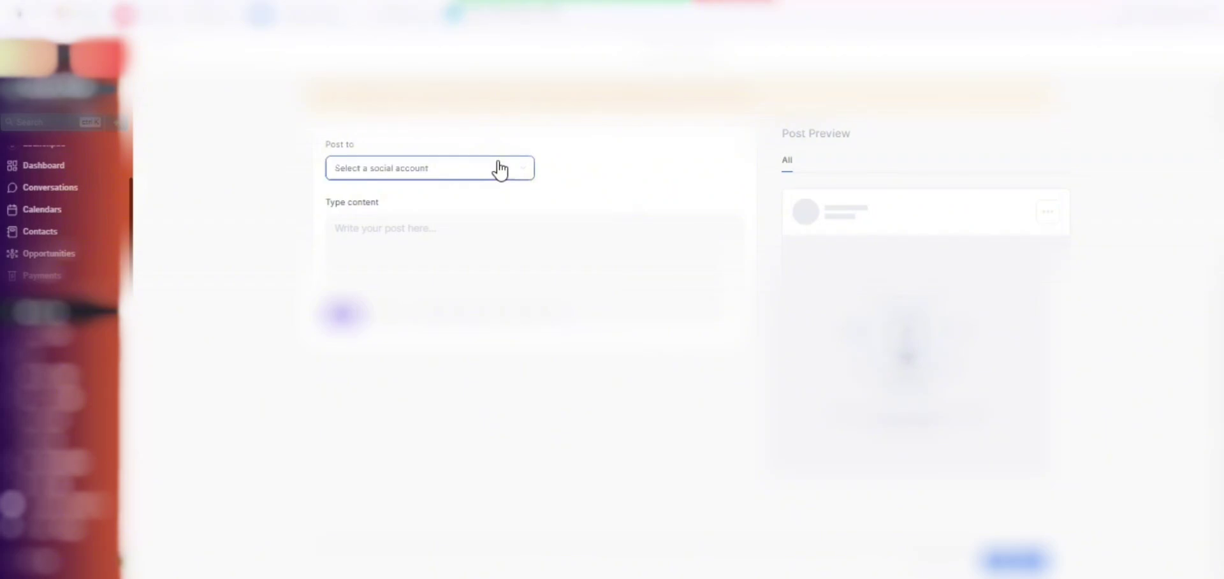
pyautogui.click(501, 169)
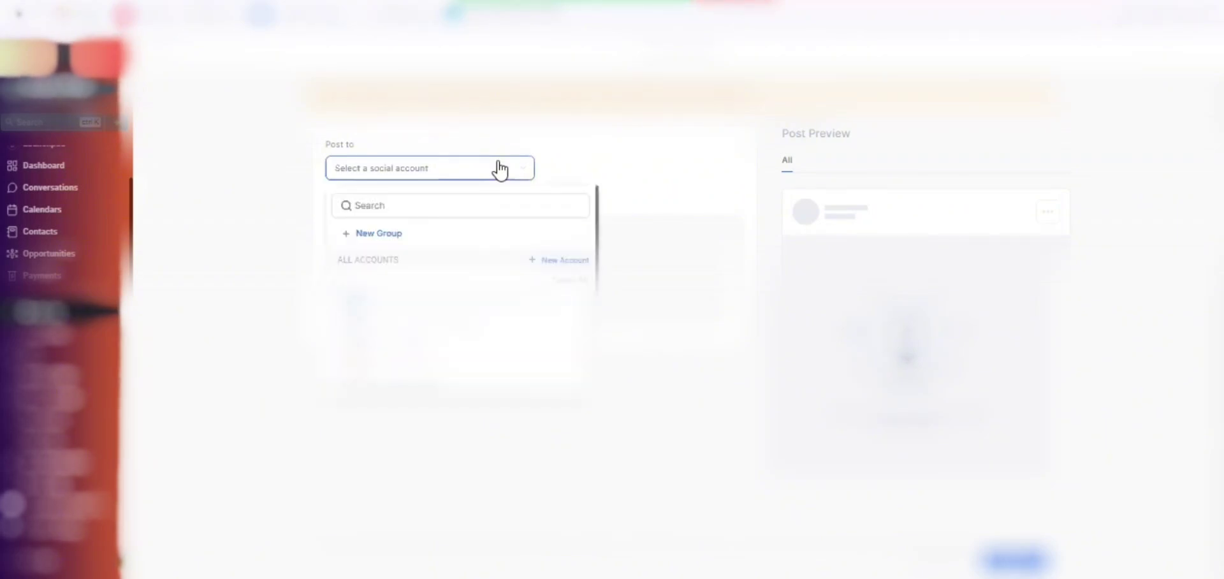
pyautogui.click(339, 281)
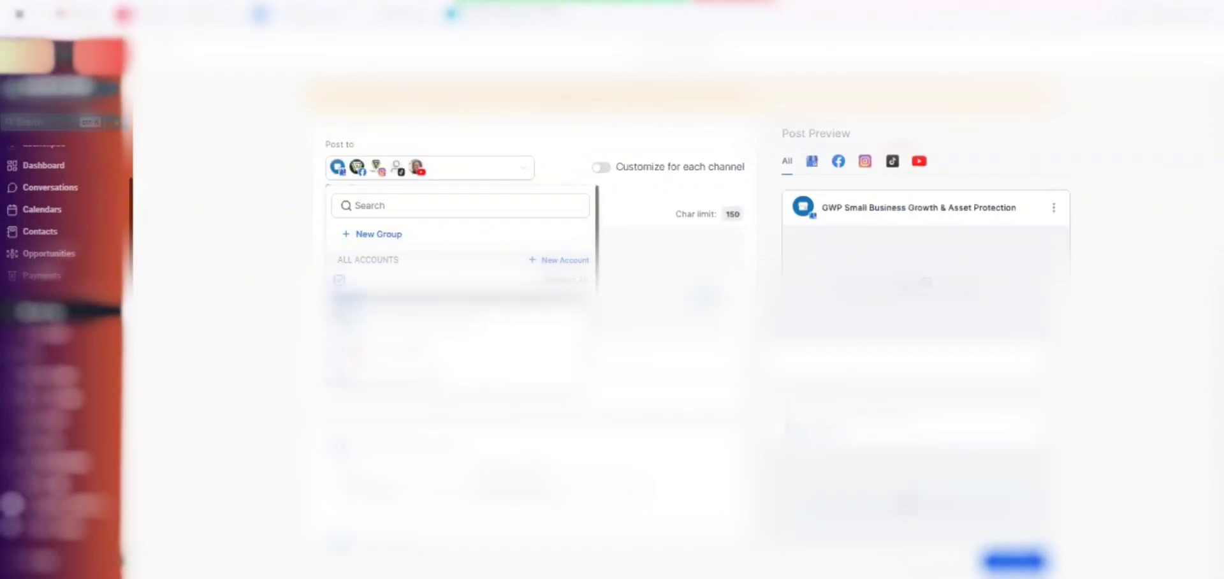
pyautogui.click(340, 303)
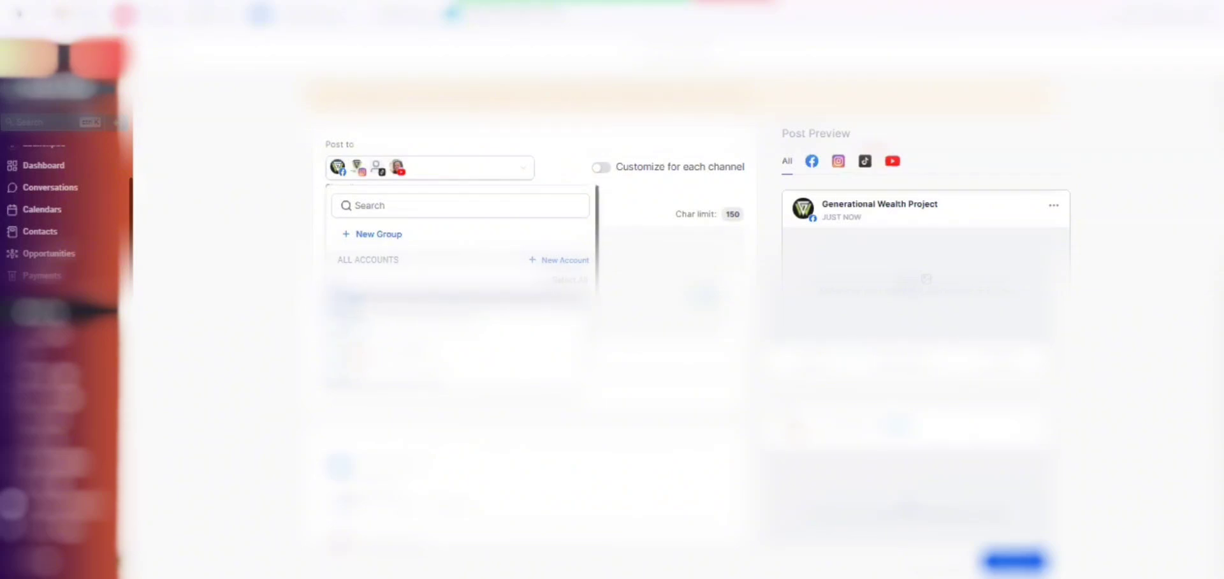
pyautogui.scroll(-1, 383, 306)
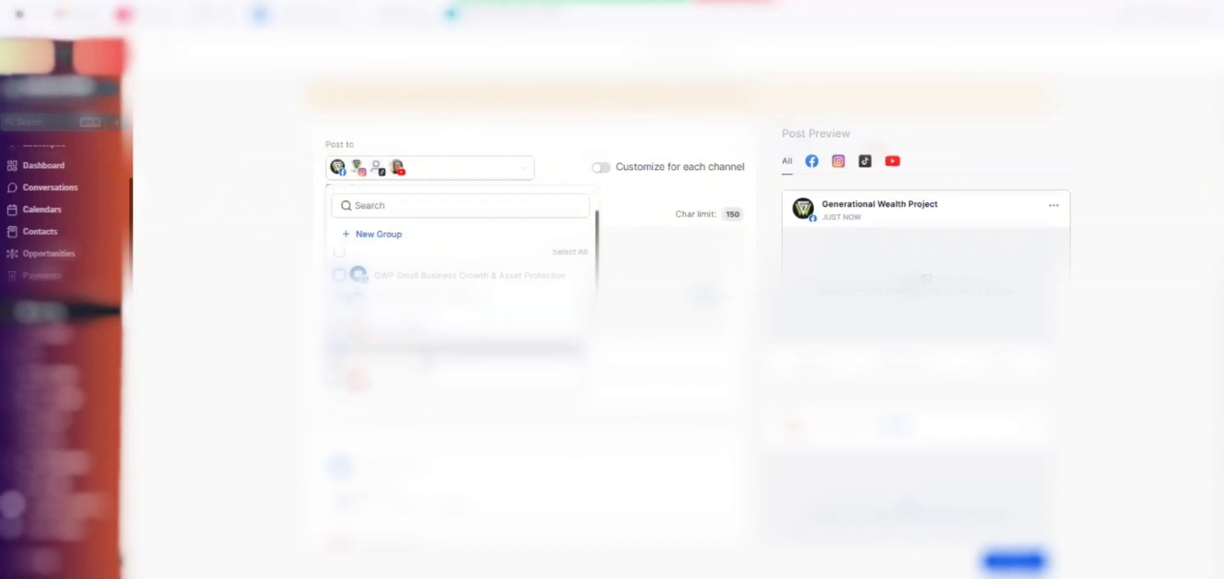
# - Paste the copied COPD caption as the post content and attach the downloaded reel video from the Downloads folder
pyautogui.click(627, 250)
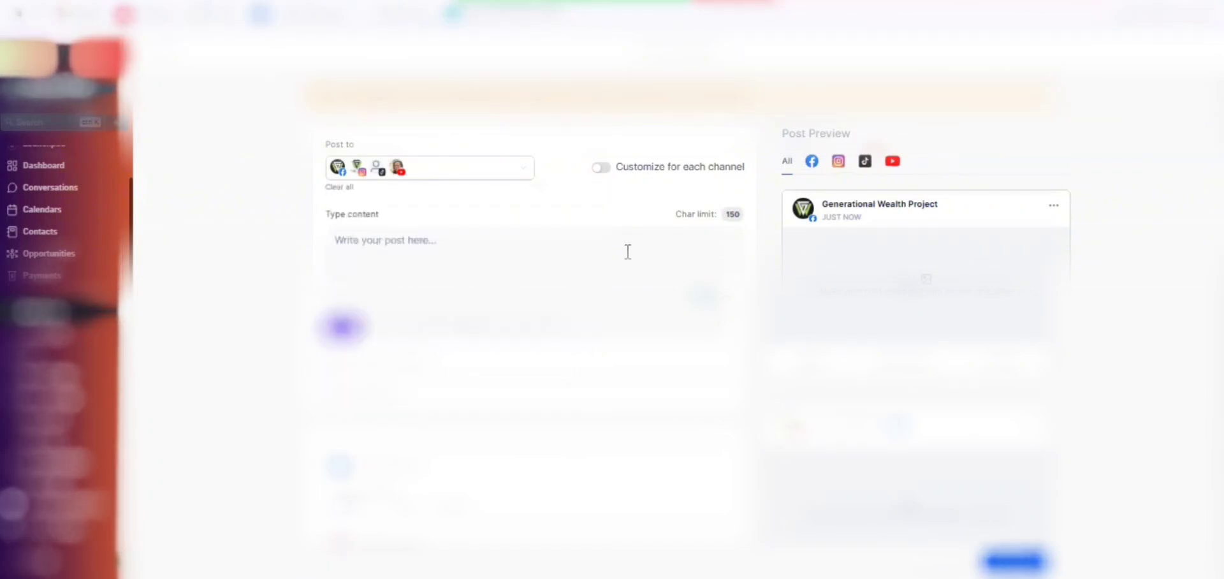
pyautogui.hotkey('ctrl', 'v')
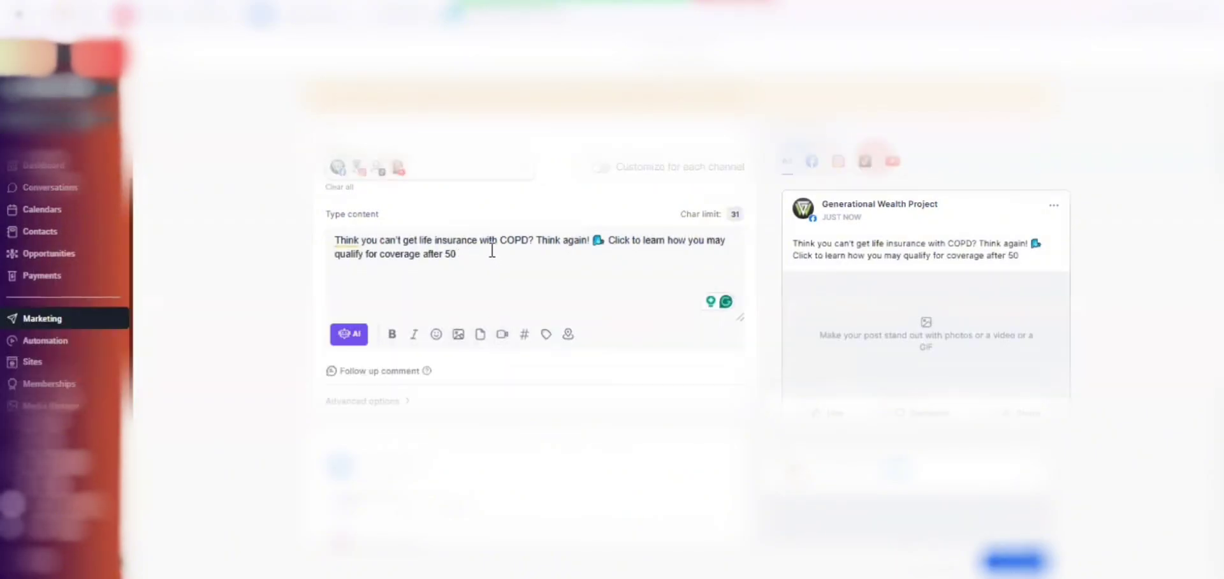
pyautogui.click(501, 336)
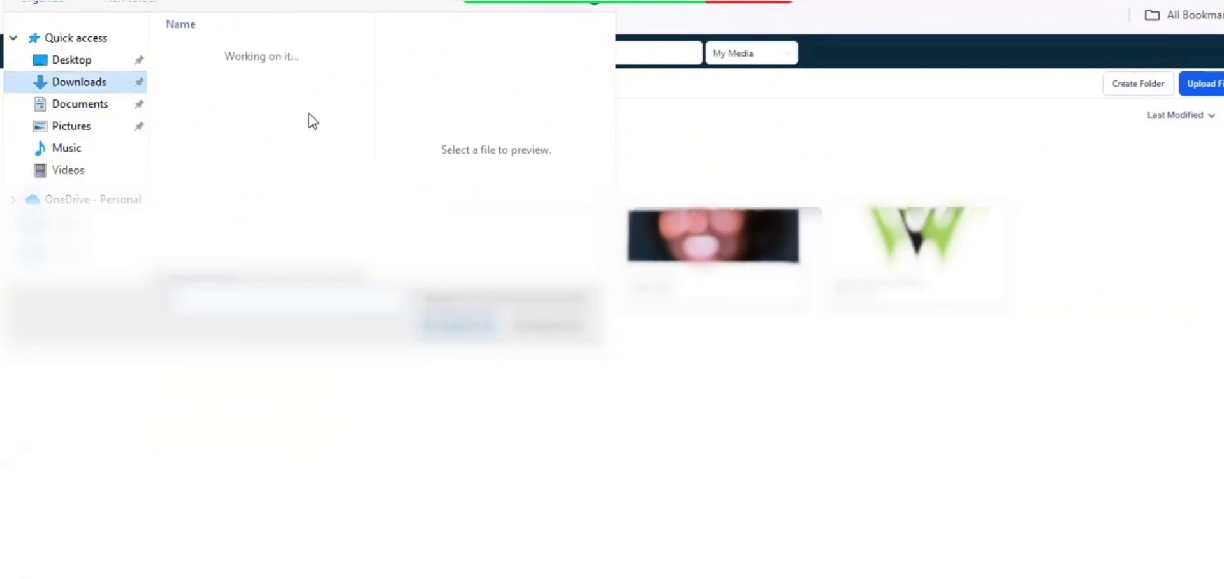
pyautogui.doubleClick(275, 77)
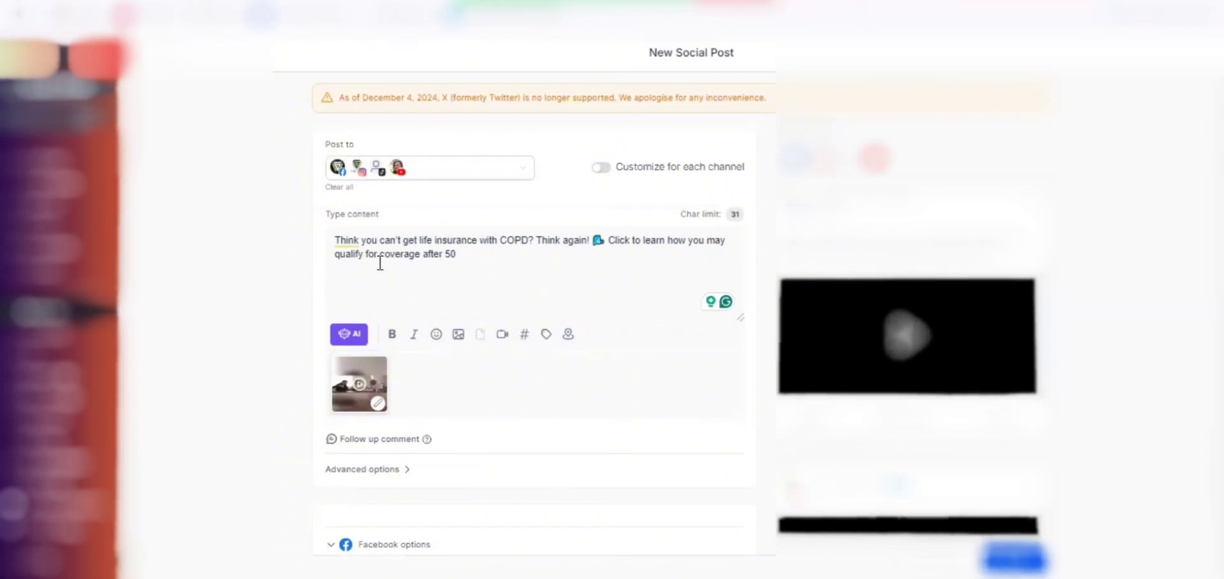
pyautogui.scroll(-2, 388, 399)
pyautogui.click(380, 350)
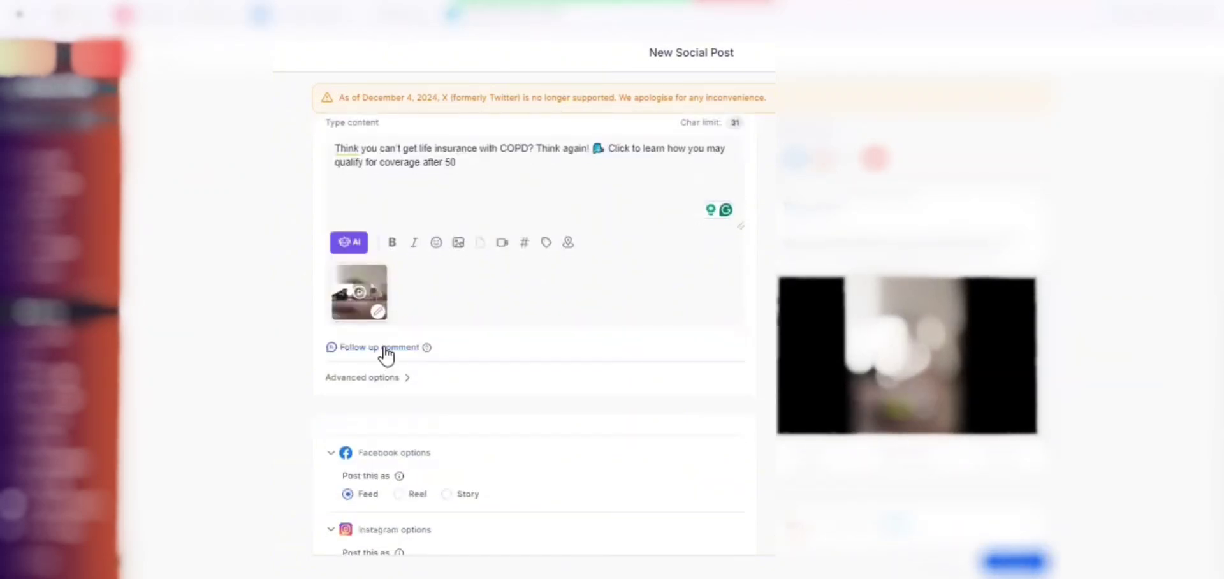
pyautogui.click(385, 373)
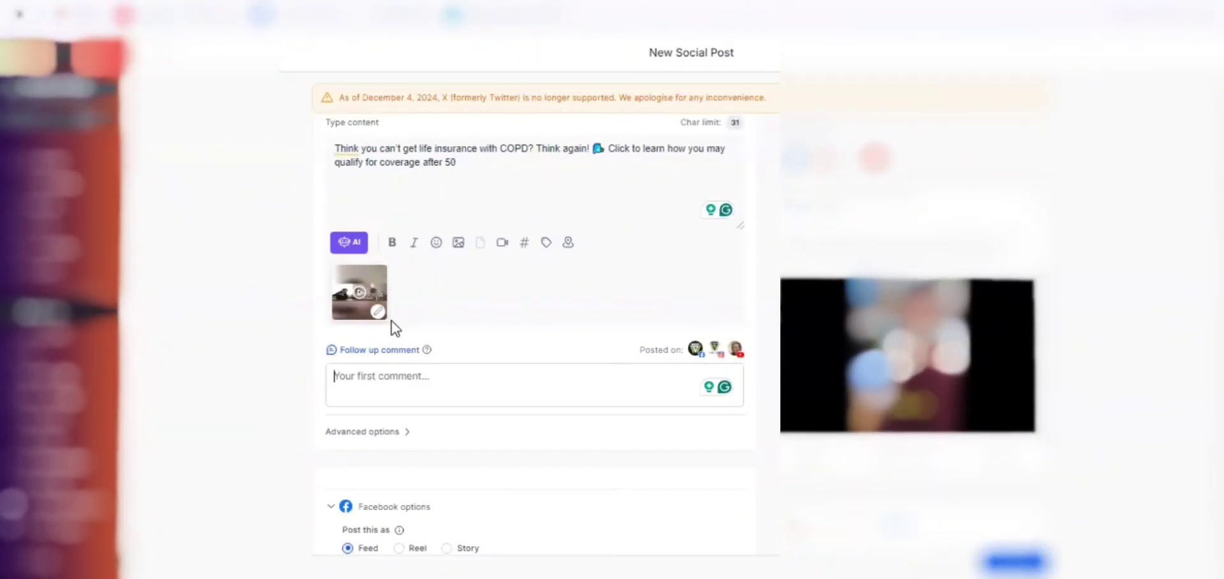
pyautogui.write('F')
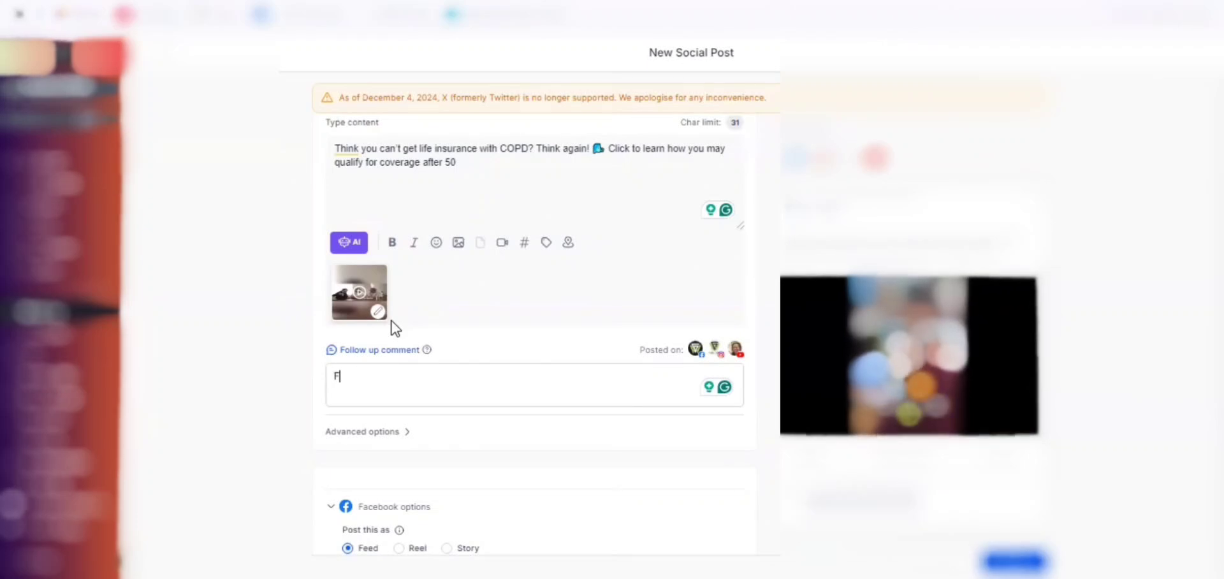
pyautogui.press('BackSpace')
pyautogui.write('learn')
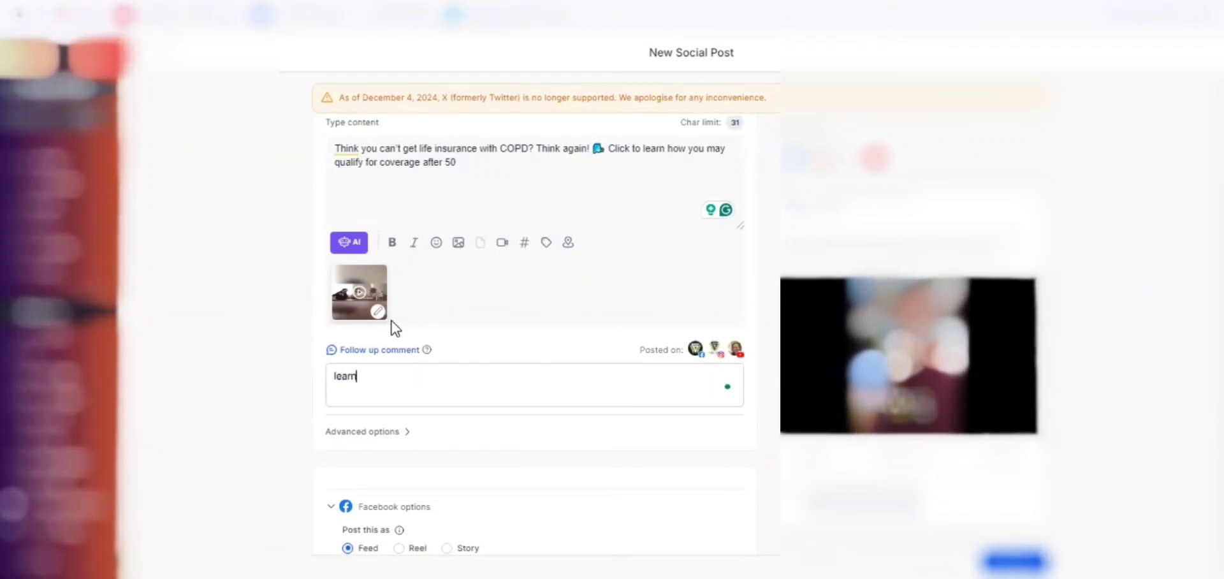
pyautogui.press('BackSpace')
pyautogui.press('BackSpace')
pyautogui.press('BackSpace')
pyautogui.write('Lear')
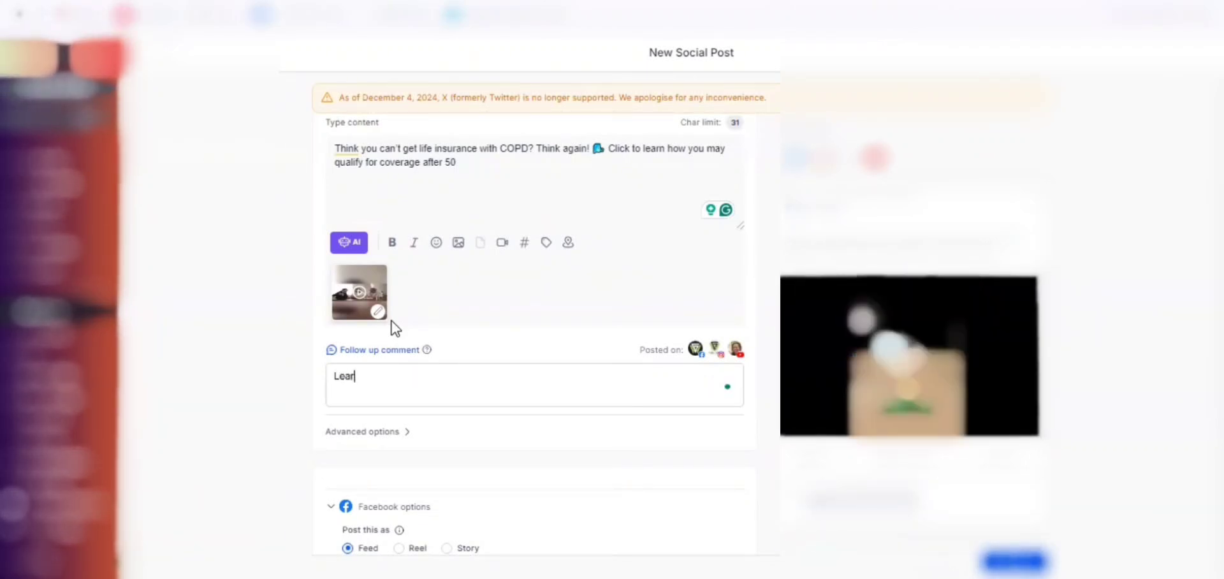
pyautogui.write('n ')
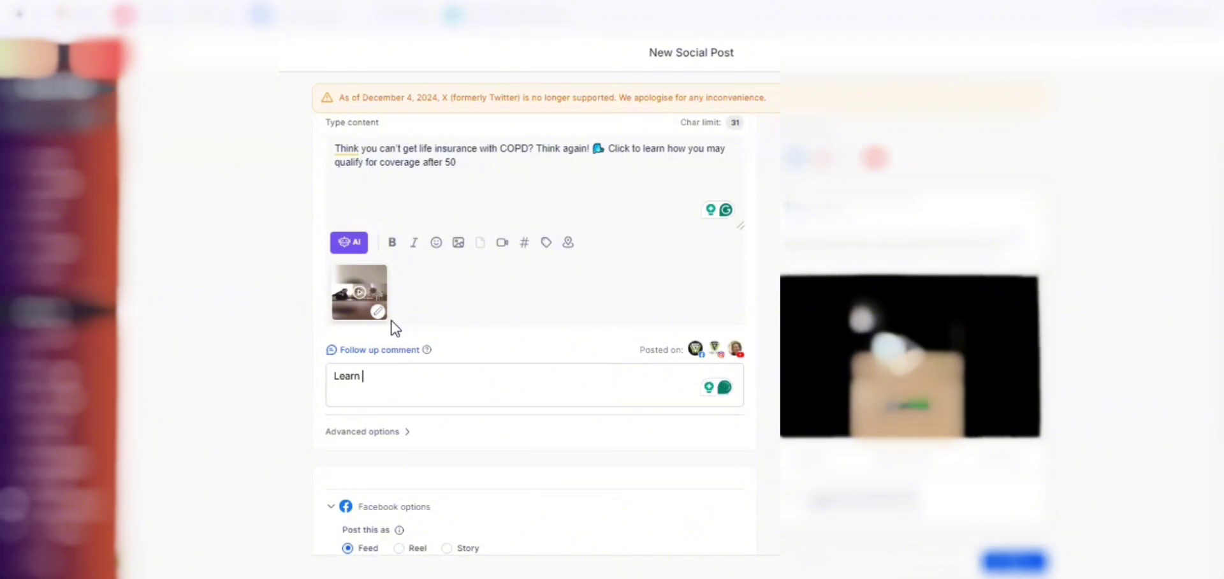
pyautogui.write('more about ')
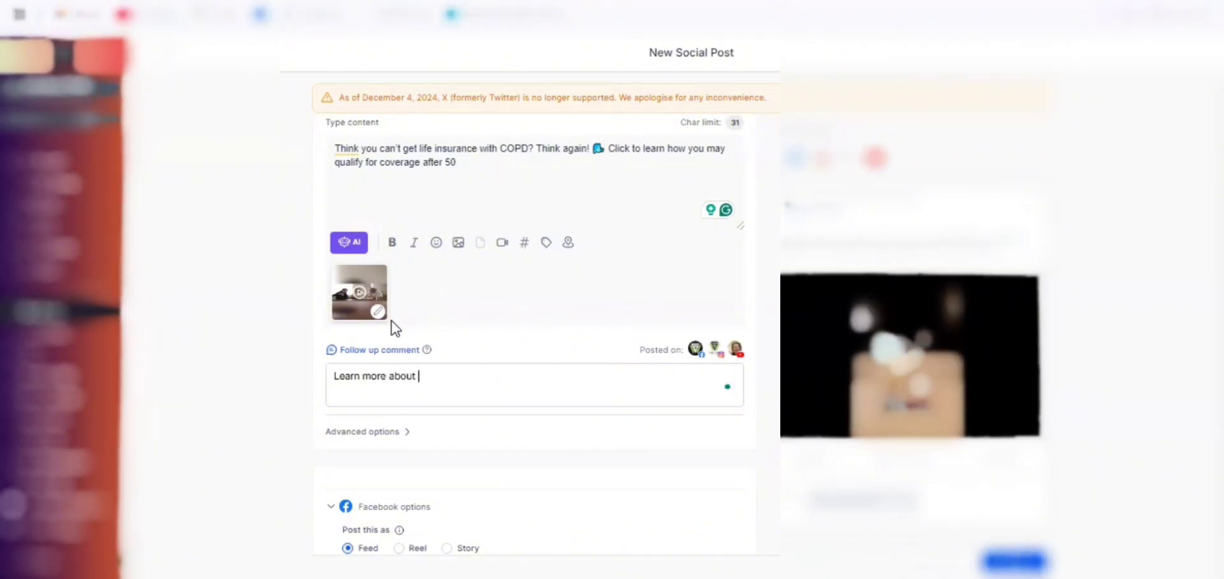
pyautogui.write('Final Expense ')
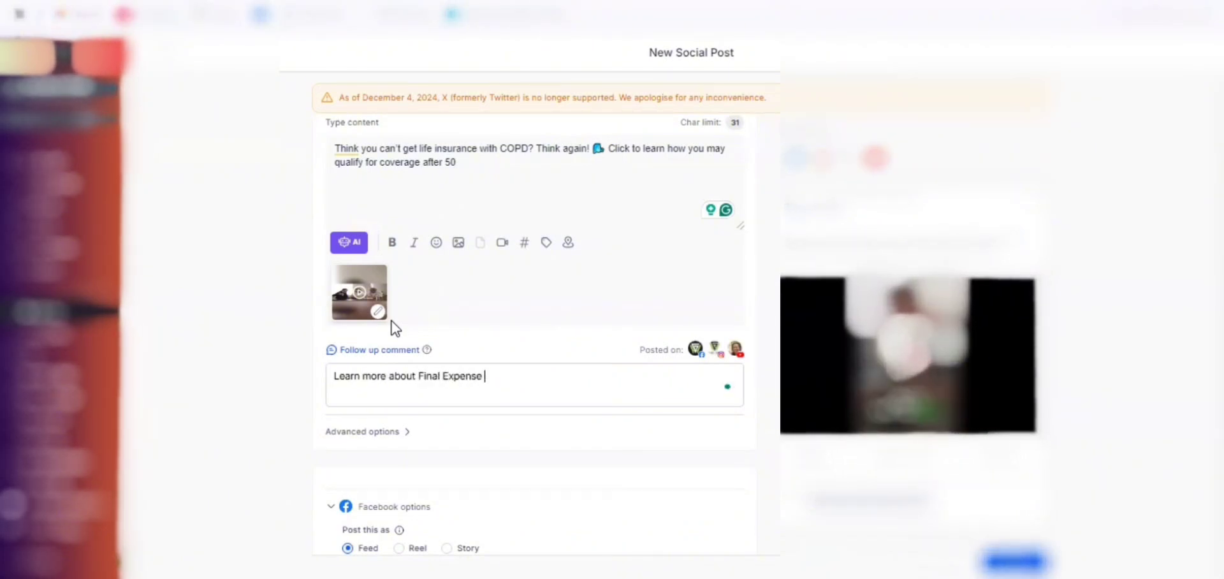
pyautogui.write('Coverage Click')
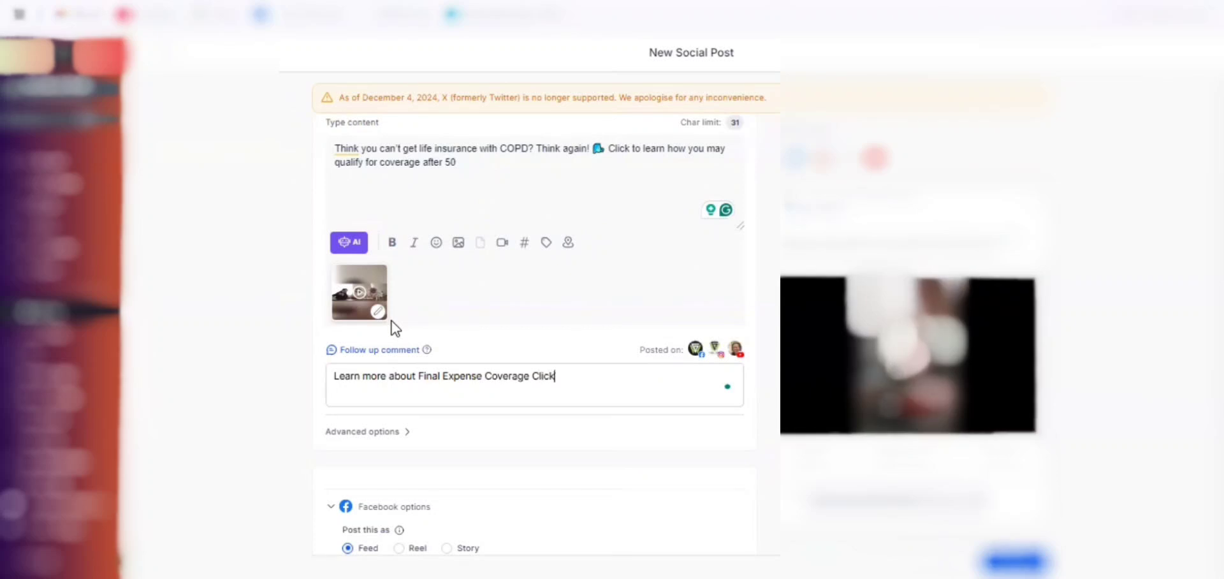
pyautogui.write(' Here:')
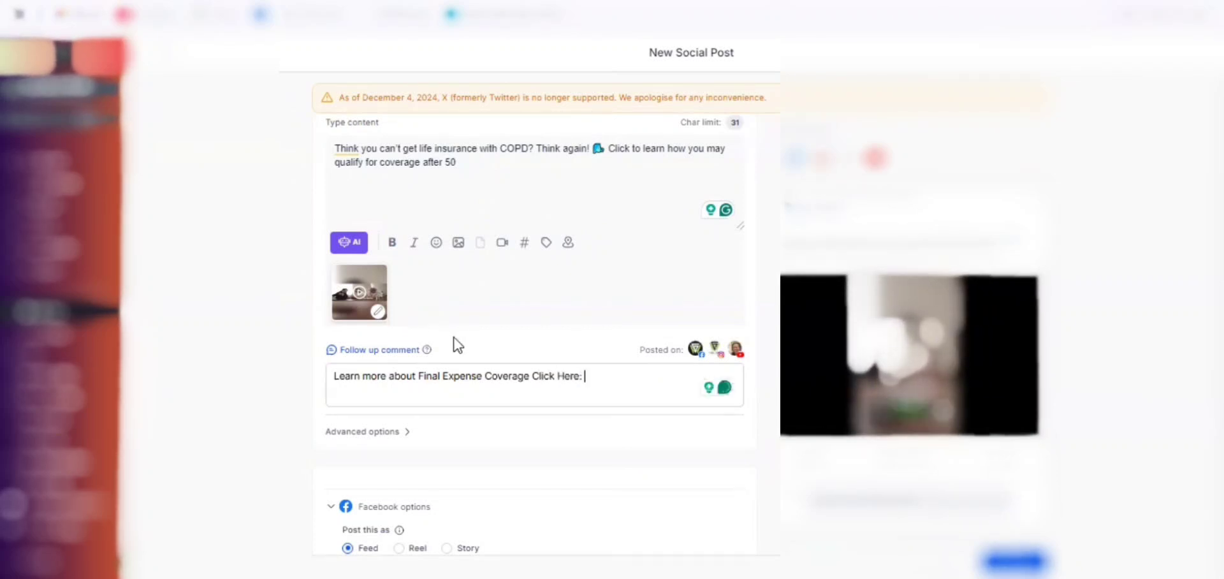
pyautogui.write('https://generationalwealthproject.net/bonnie')
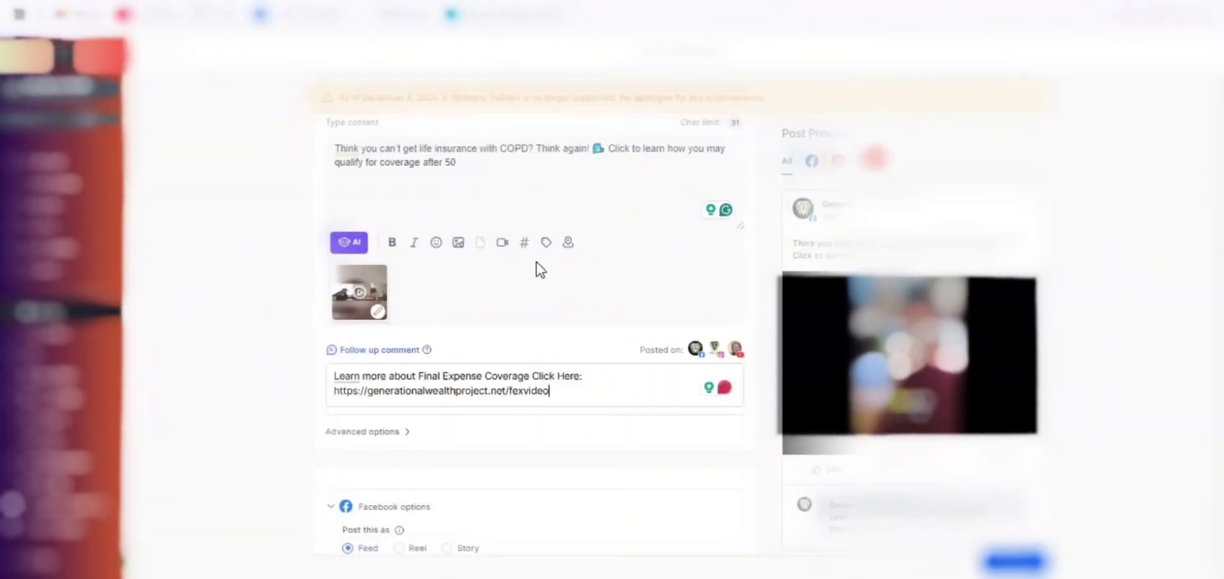
# - Set both the Facebook and the Instagram options to post the video as a Reel
pyautogui.scroll(-2, 519, 369)
pyautogui.scroll(-3, 426, 256)
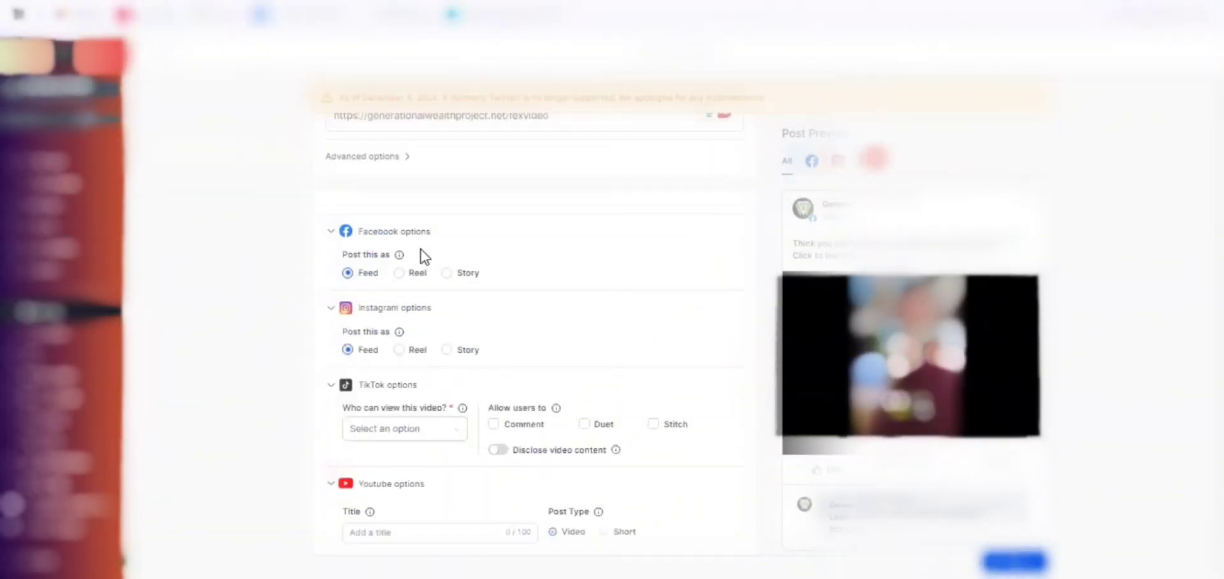
pyautogui.click(399, 274)
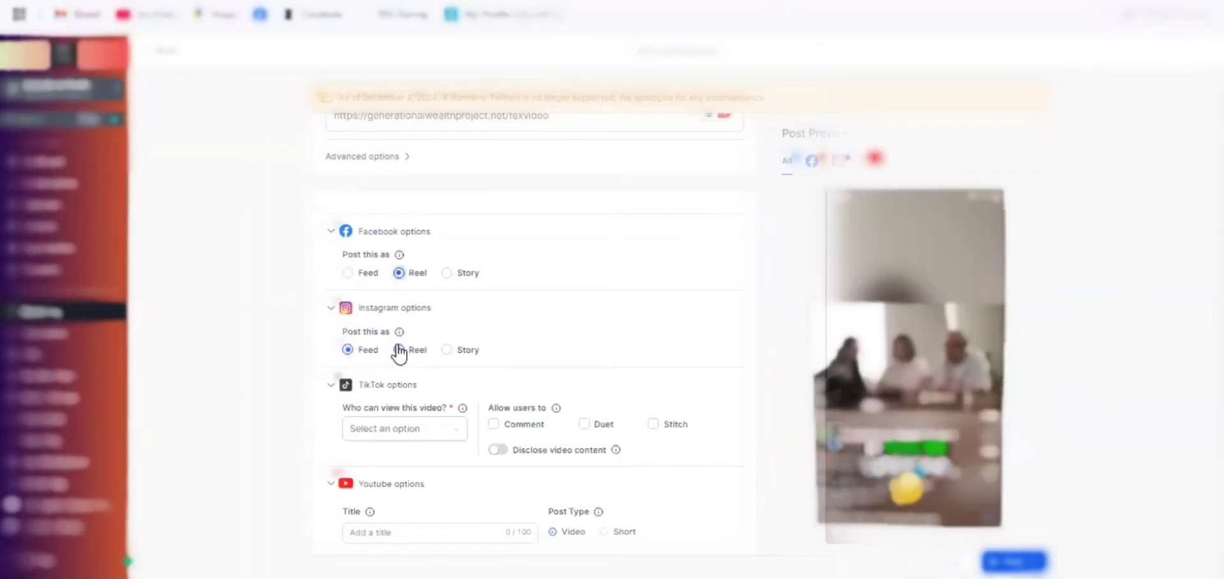
pyautogui.click(399, 350)
pyautogui.scroll(-2, 376, 256)
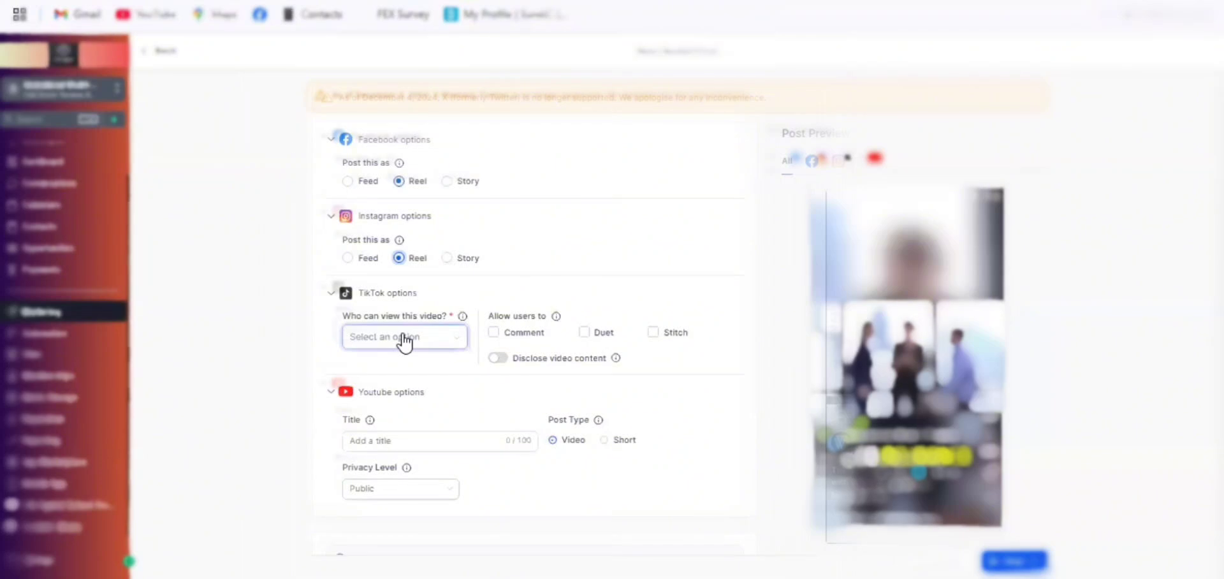
# - Make the TikTok video viewable by Everyone and allow users to Comment, Duet and Stitch
pyautogui.click(389, 366)
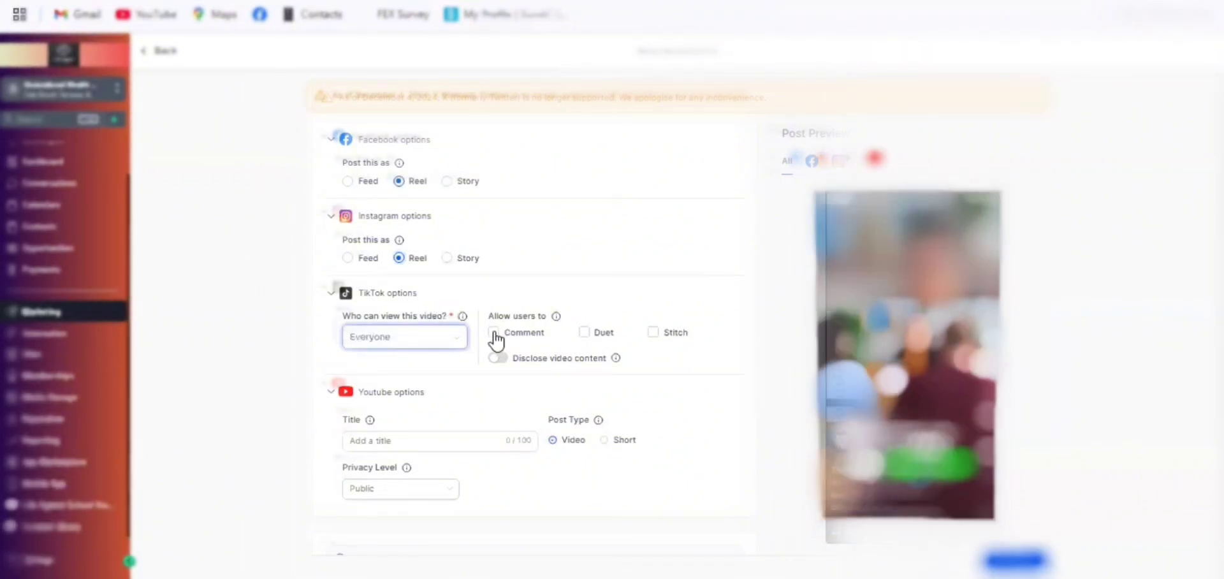
pyautogui.click(494, 334)
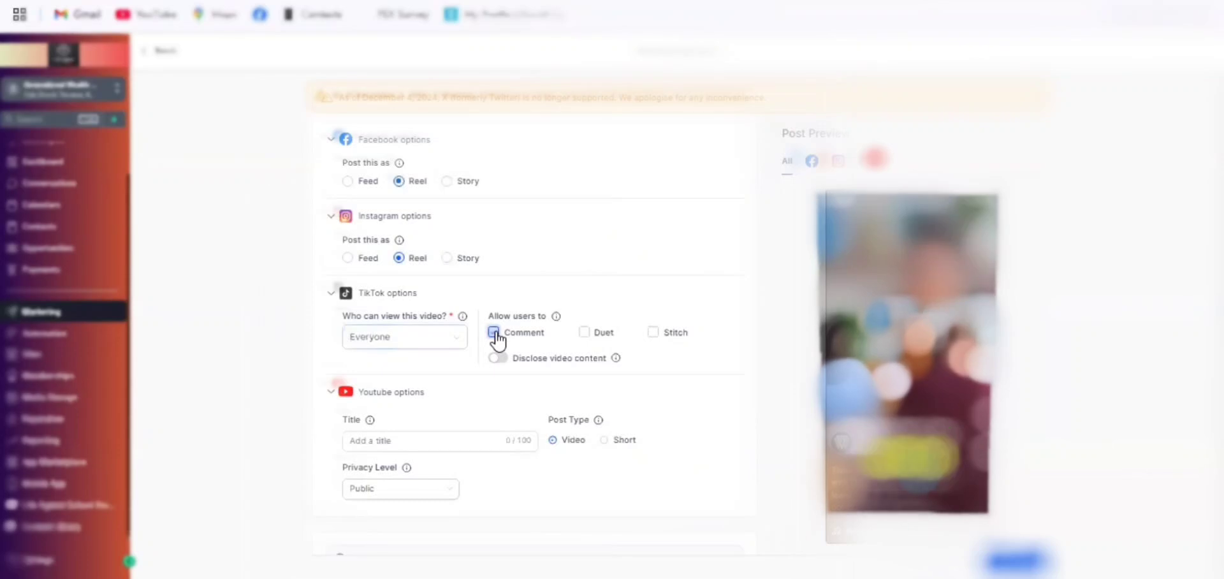
pyautogui.click(654, 332)
pyautogui.click(585, 331)
# - Copy the caption's opening question "Think you can't get life insurance with COPD?" into the YouTube title and set the YouTube post type to Short
pyautogui.click(422, 437)
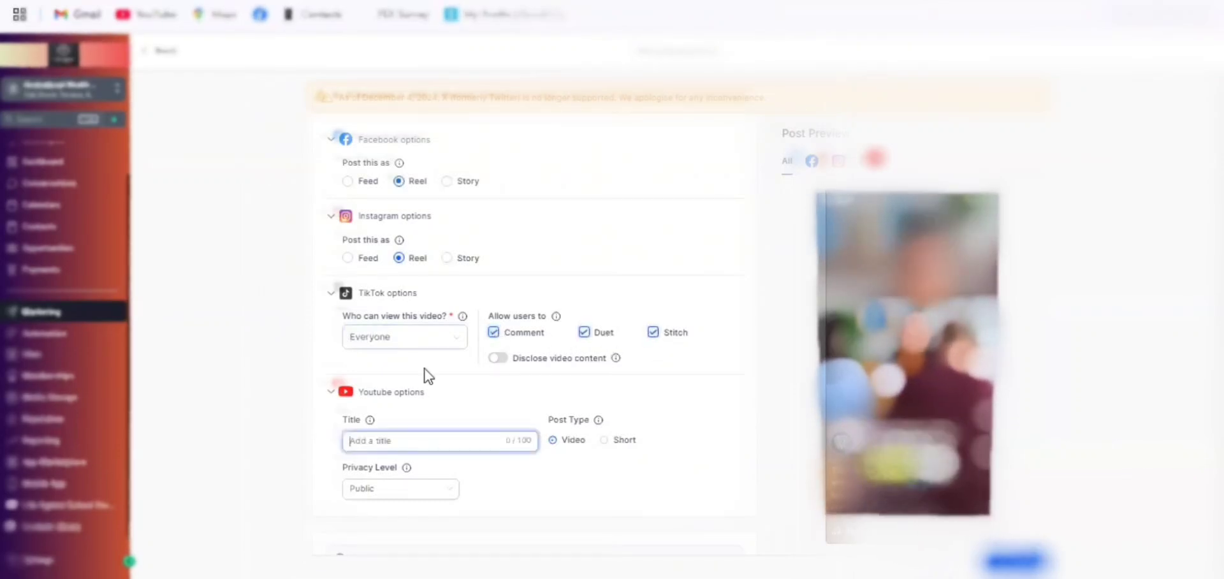
pyautogui.scroll(10, 423, 369)
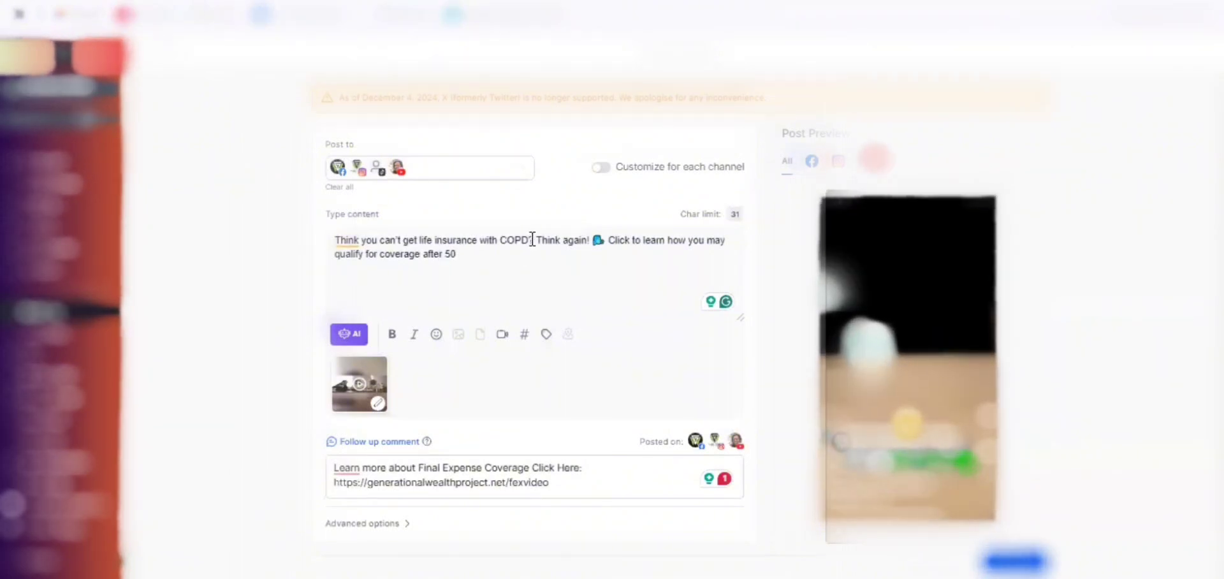
pyautogui.keyDown('shift'); pyautogui.click(333, 236); pyautogui.keyUp('shift')
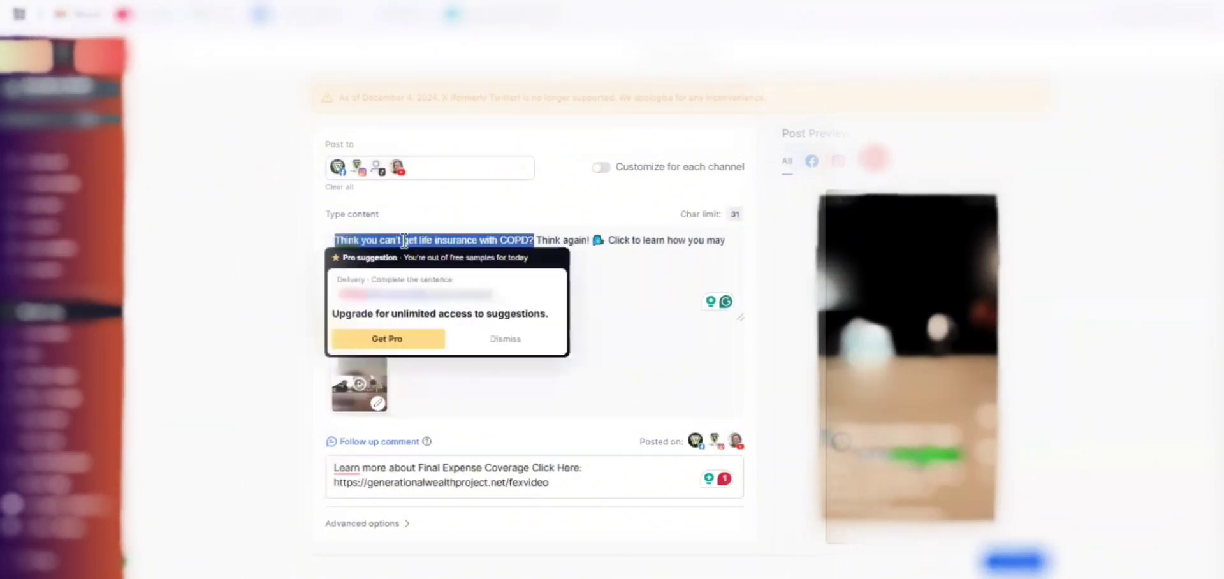
pyautogui.rightClick(404, 241)
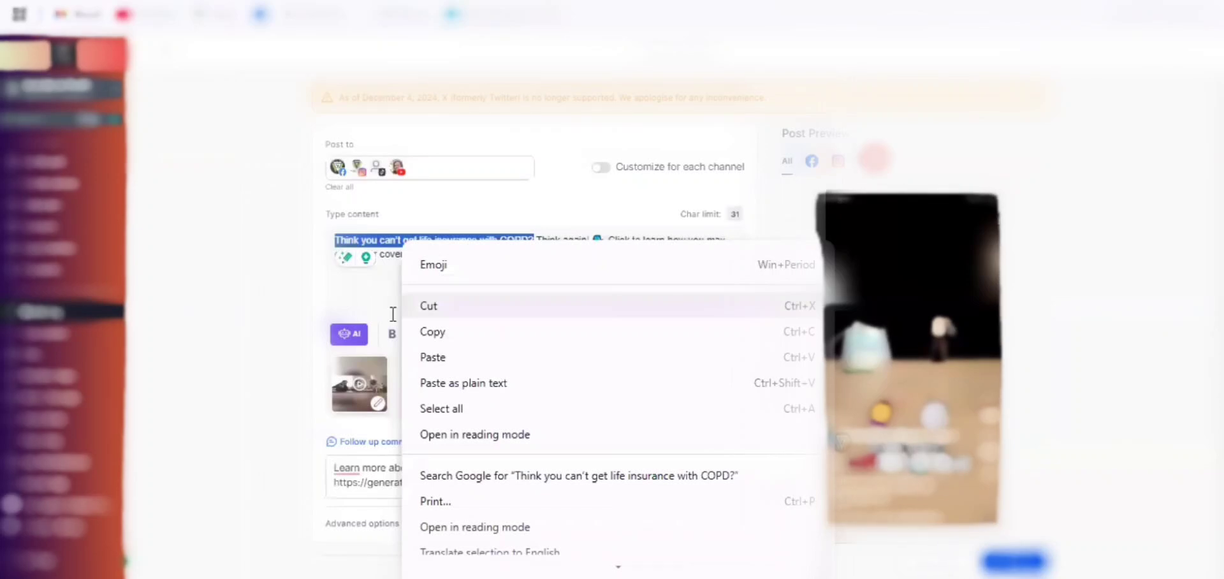
pyautogui.press('Escape')
pyautogui.scroll(-3, 396, 326)
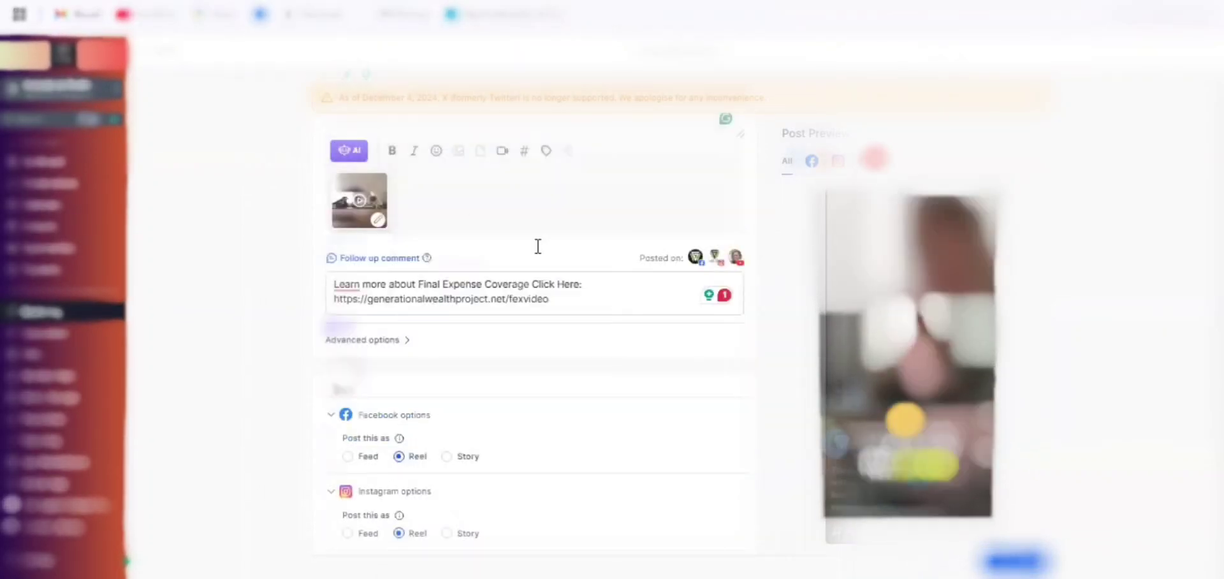
pyautogui.scroll(3, 538, 246)
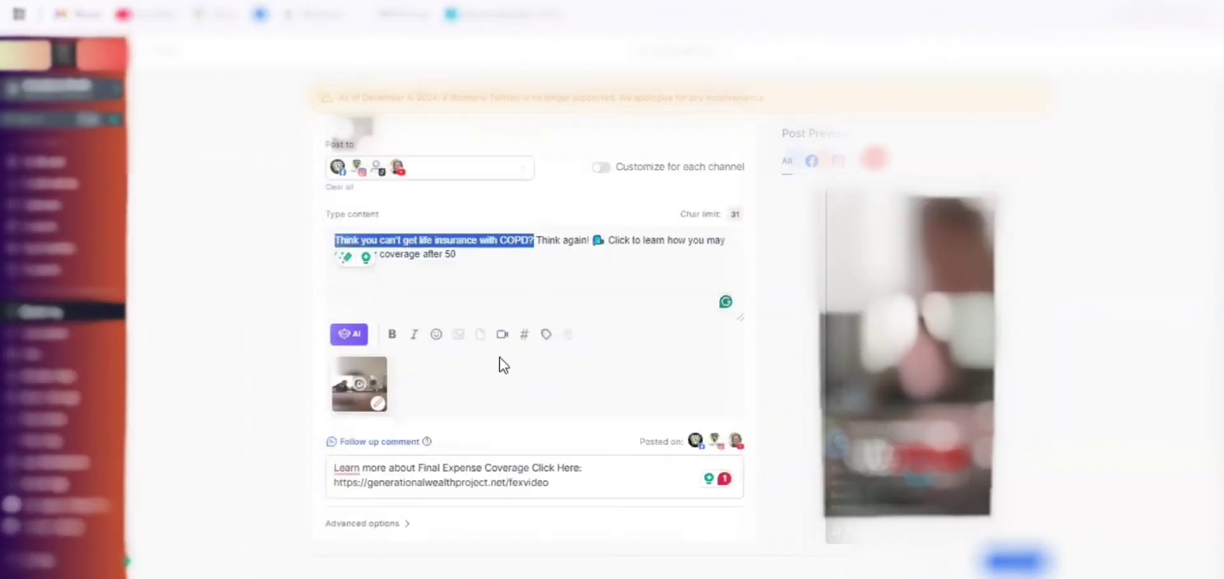
pyautogui.scroll(-4, 404, 430)
pyautogui.scroll(-2, 380, 472)
pyautogui.click(373, 533)
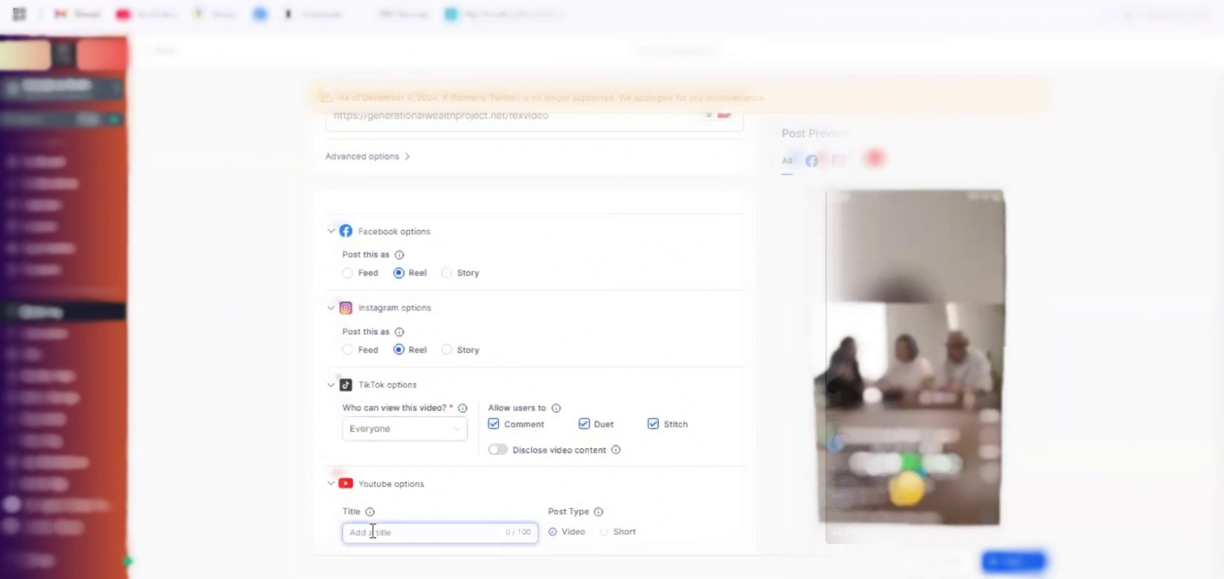
pyautogui.hotkey('ctrl', 'v')
pyautogui.click(609, 534)
# - Open the publishing choices for the finished post
pyautogui.scroll(-3, 663, 471)
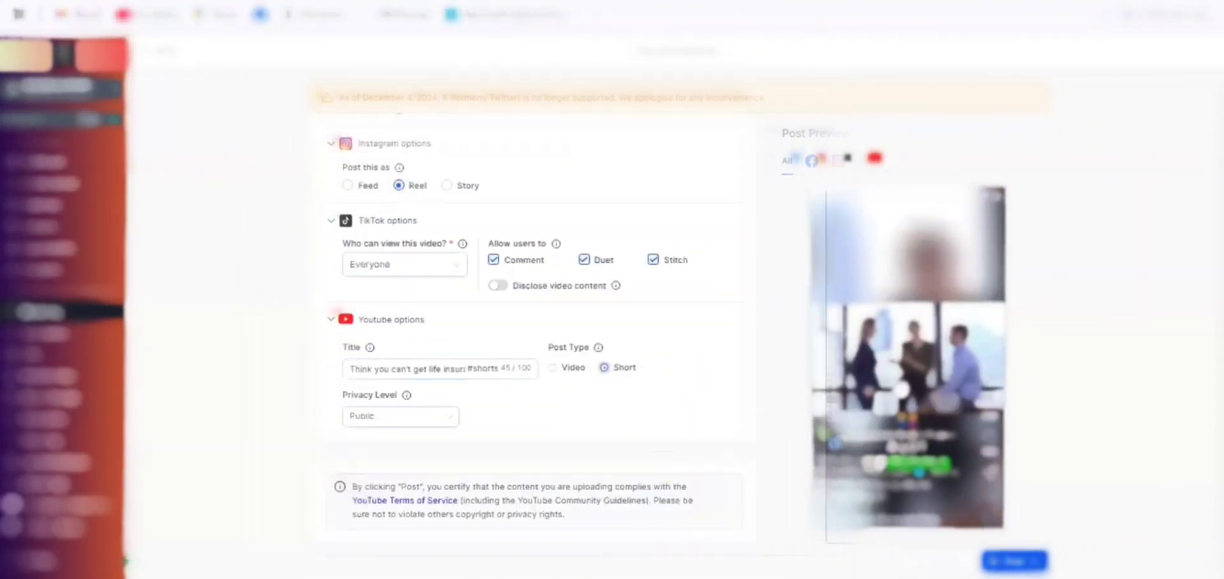
pyautogui.click(1037, 572)
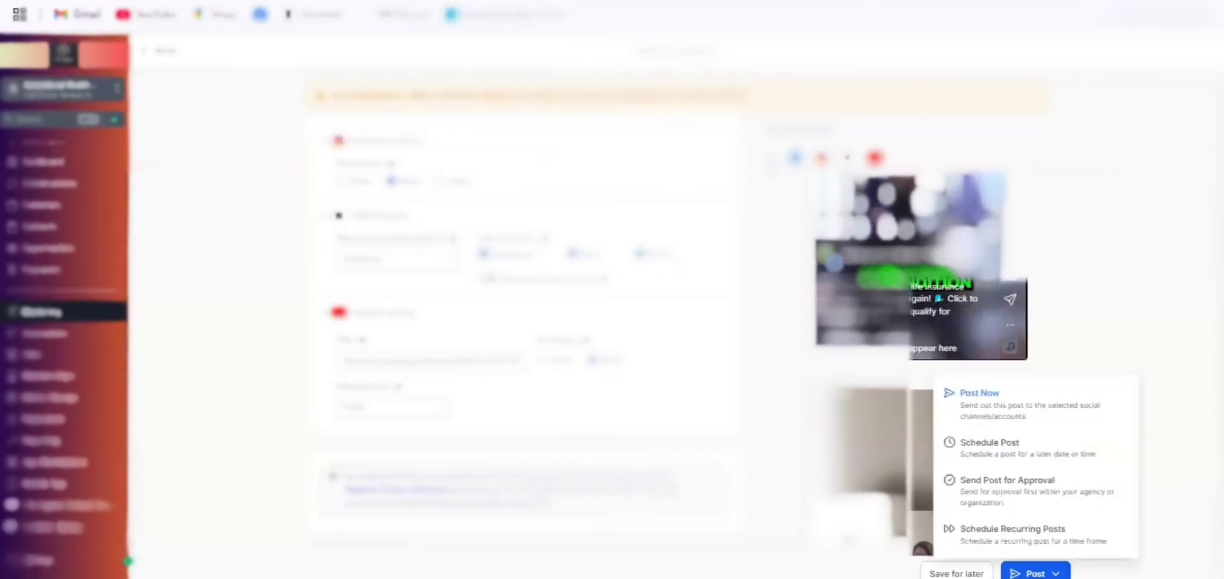